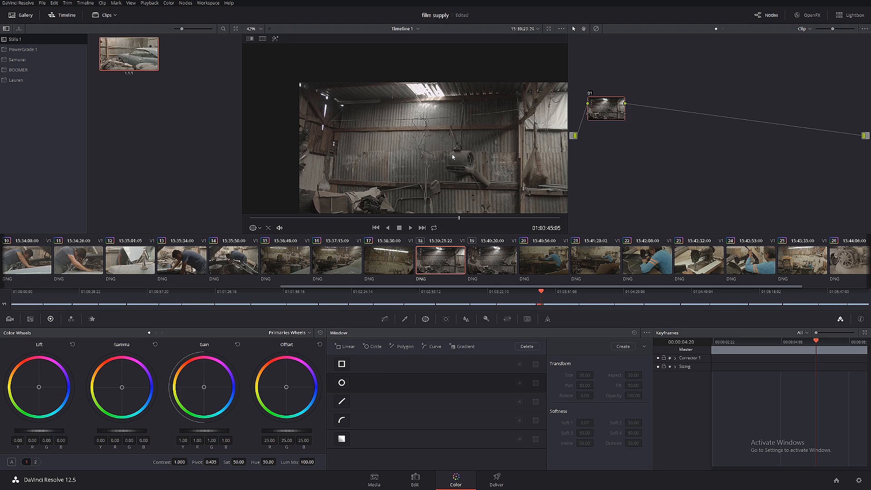
- In node 01's RGB Mixer, raise red in Red Output, green in Green Output and blue in Blue Output to 2.00 each
scroll(423, 137, up, 1)
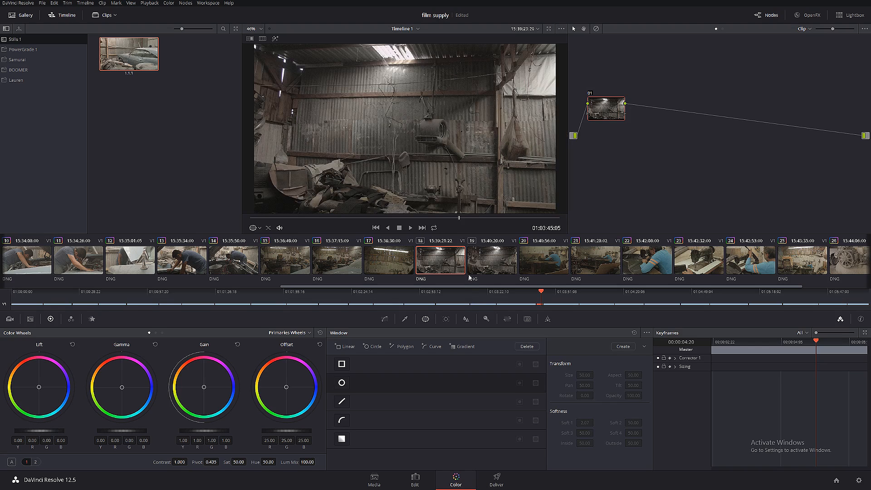
drag(410, 222, 314, 219)
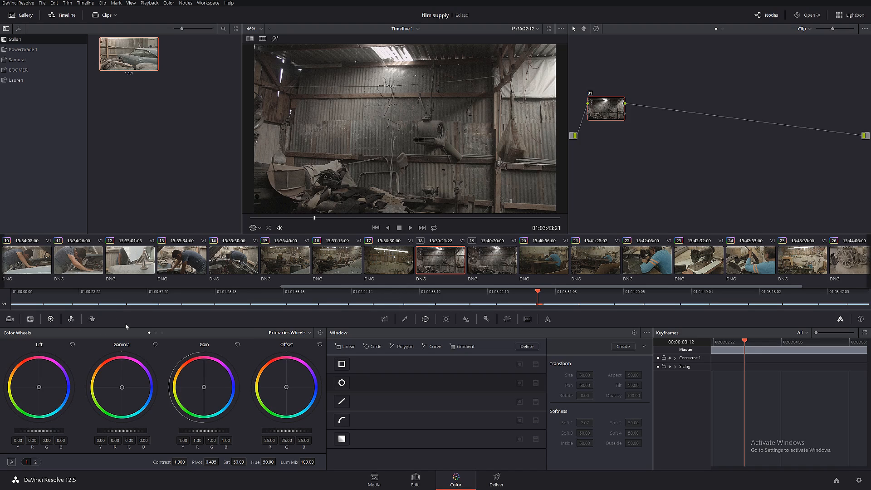
click(71, 319)
drag(37, 376, 37, 352)
drag(163, 381, 163, 353)
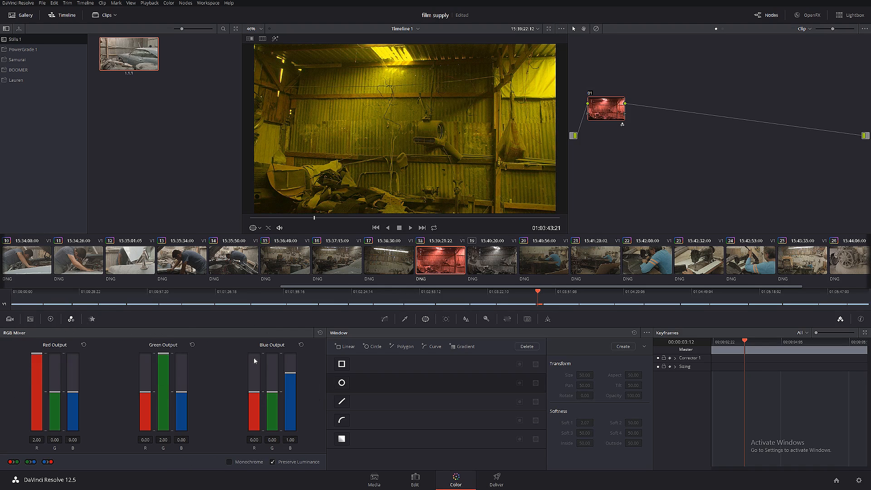
drag(290, 374, 291, 353)
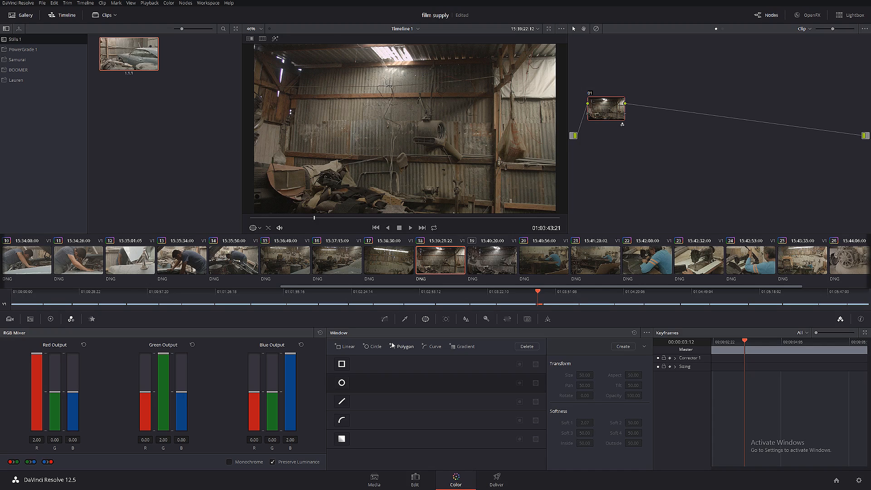
- Add a second serial node and pull the lower part of its custom curve down to darken the shadows
key(alt+s)
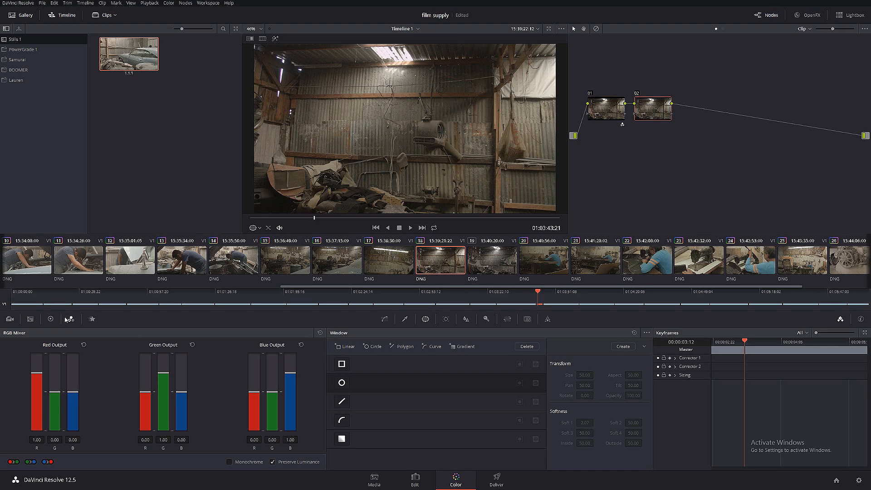
click(50, 319)
click(385, 319)
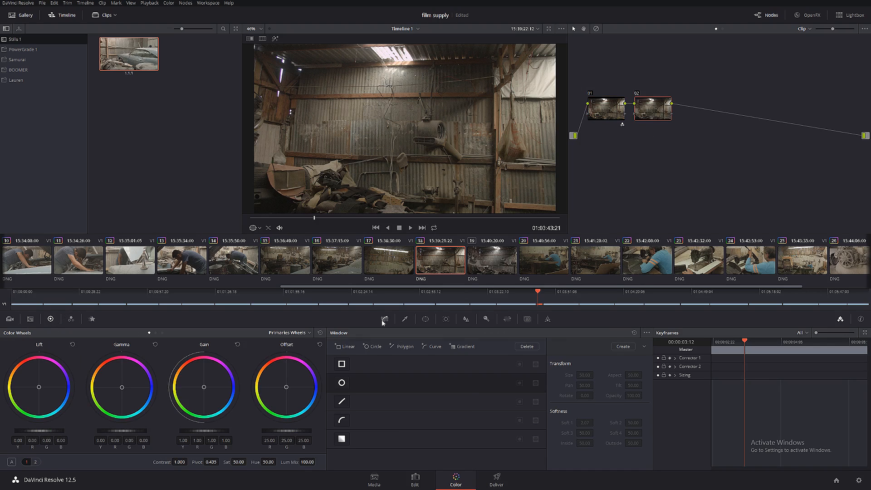
mouse_move(404, 428)
mouse_down()
mouse_move(416, 447)
mouse_move(412, 438)
mouse_up()
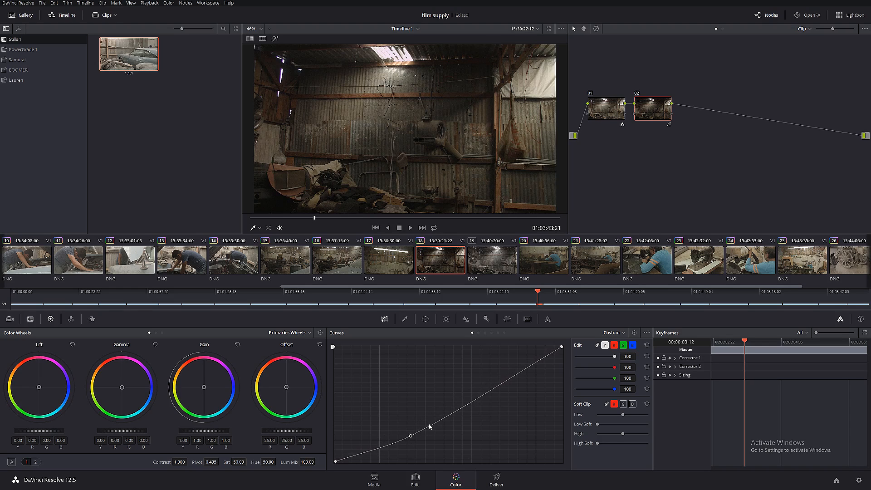
- Add a third serial node with a parallel layer node beneath it, and space the two nodes apart vertically
key(alt+s)
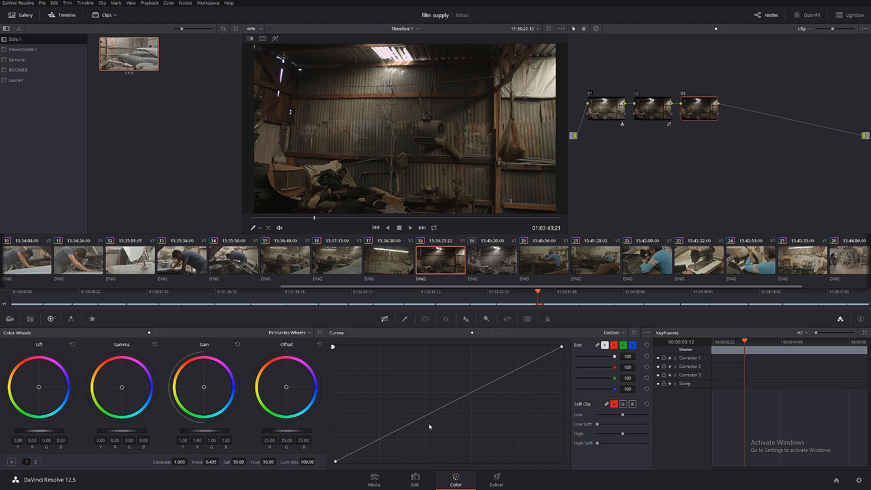
key(alt+l)
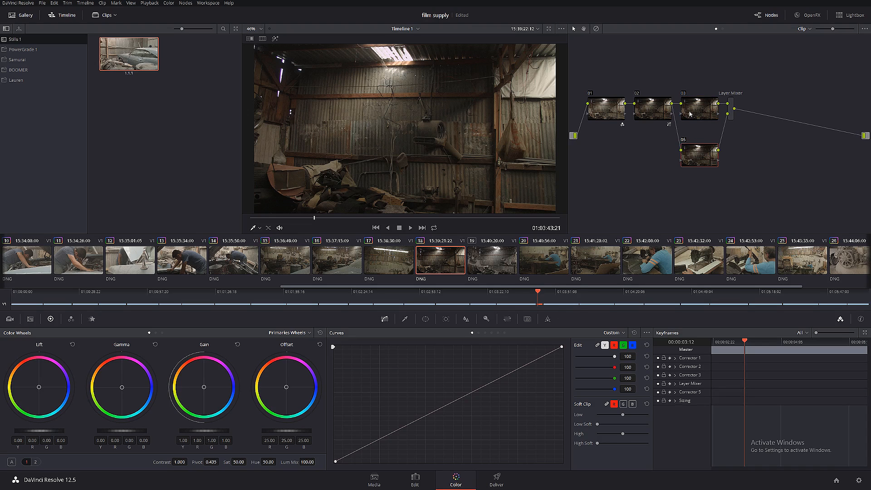
drag(690, 114, 691, 100)
drag(693, 161, 697, 150)
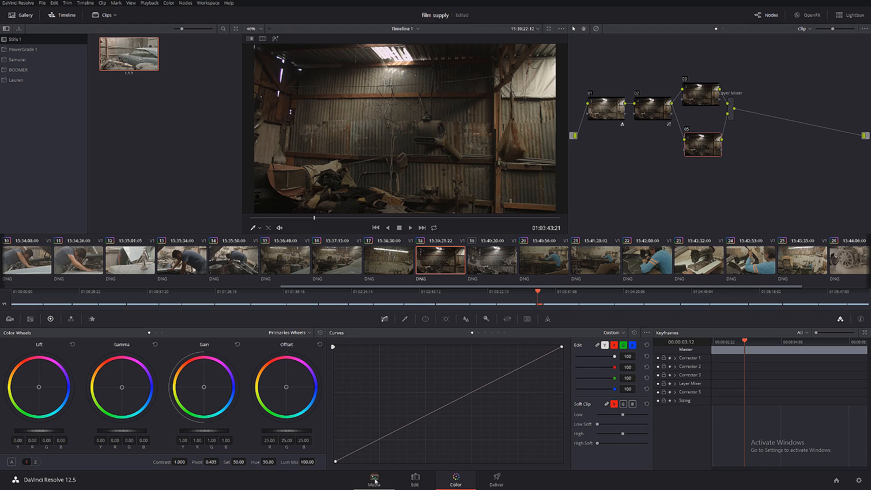
- Preview Particles_09.mp4 from the PRODUST Particles folder and add it to the media pool as a matte
click(375, 481)
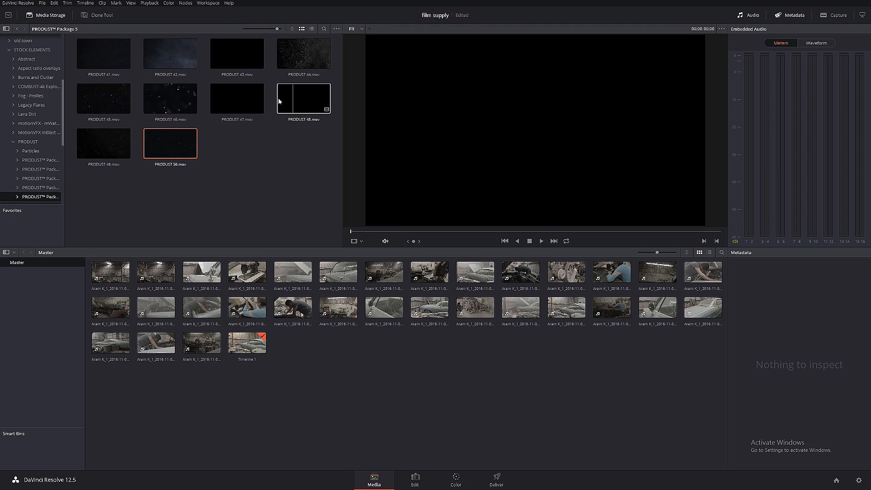
click(32, 151)
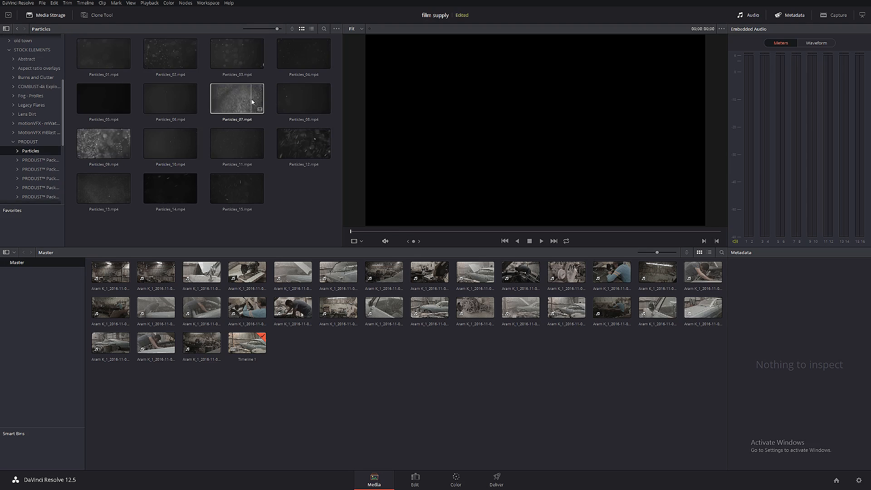
click(110, 148)
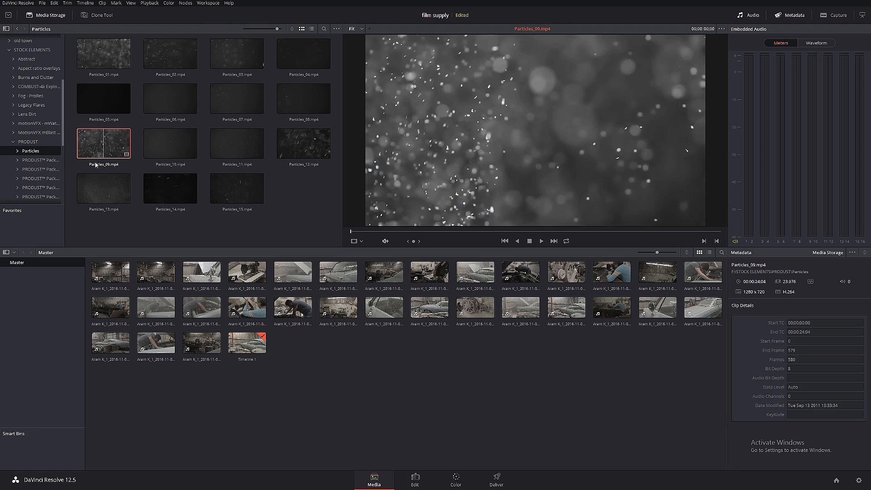
click(548, 231)
drag(556, 231, 463, 225)
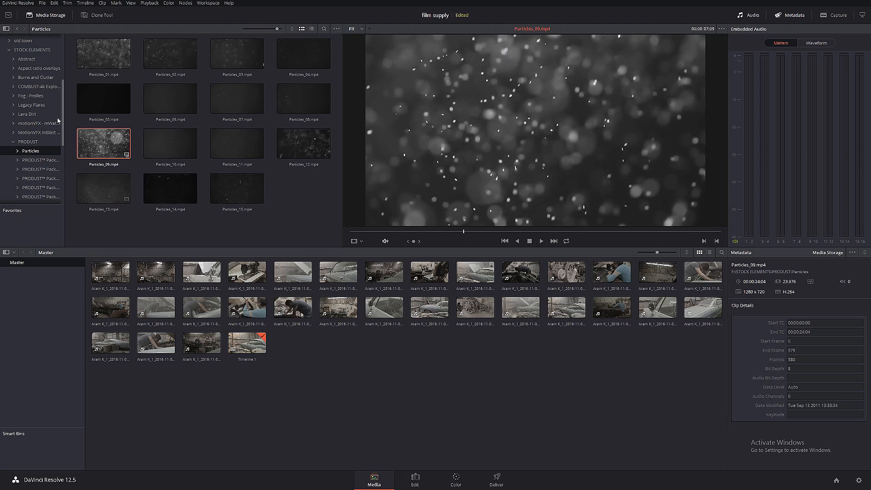
right_click(105, 144)
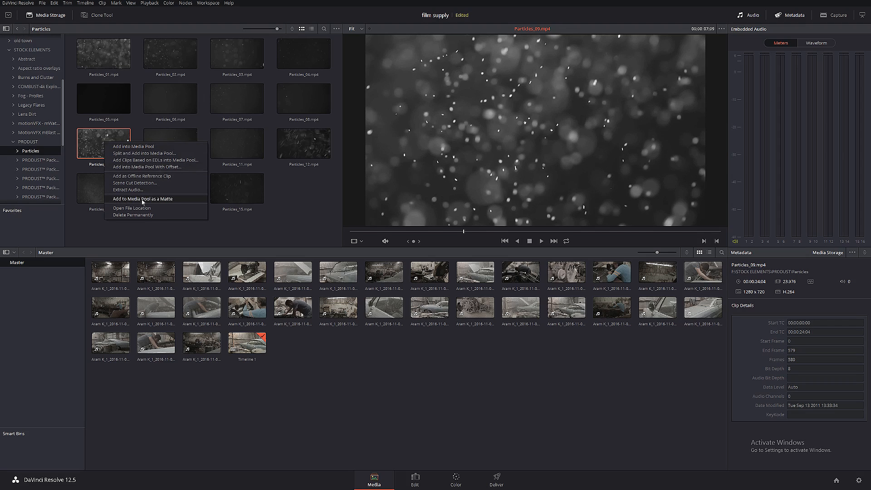
click(158, 200)
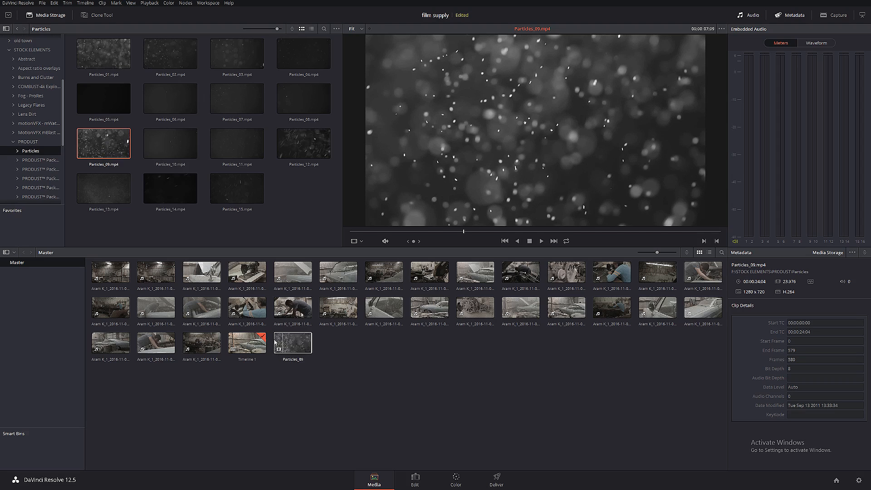
- On node 05, qualify the highlights by luminance only, with Low at 57.2 and L. Soft at 8.5
click(457, 479)
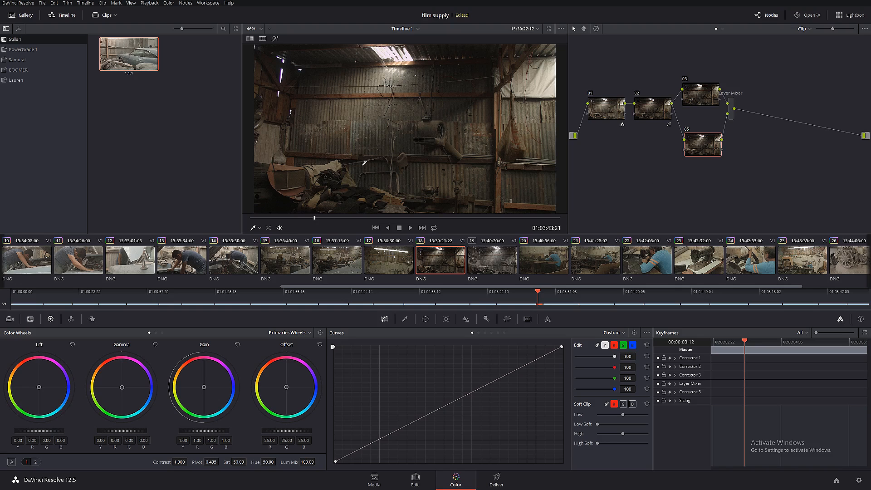
click(405, 319)
click(492, 333)
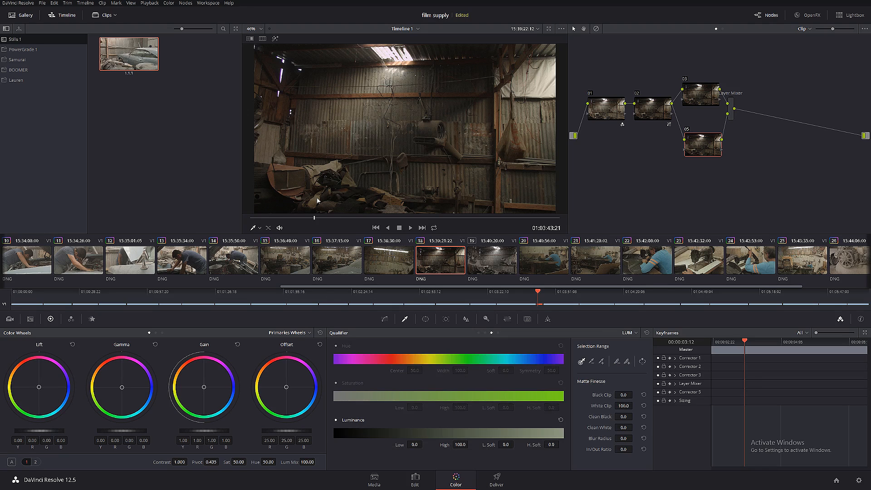
drag(414, 445, 424, 445)
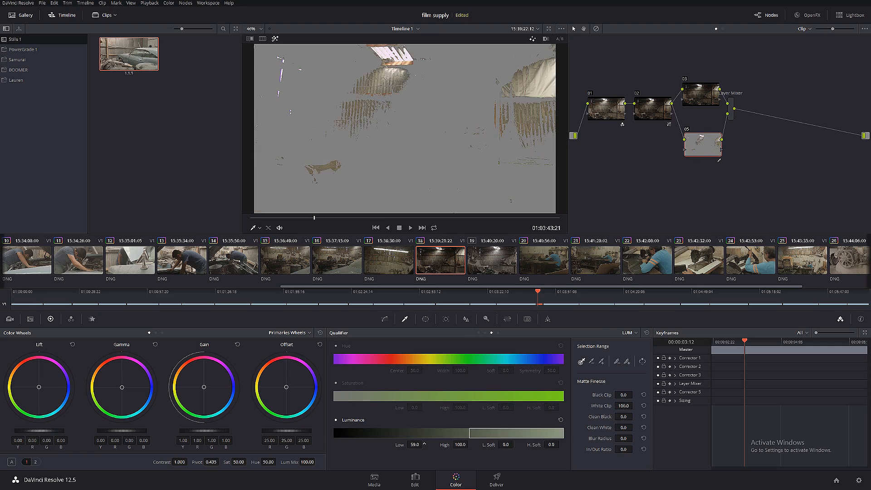
mouse_move(505, 445)
mouse_down()
mouse_move(515, 444)
mouse_move(507, 445)
mouse_up()
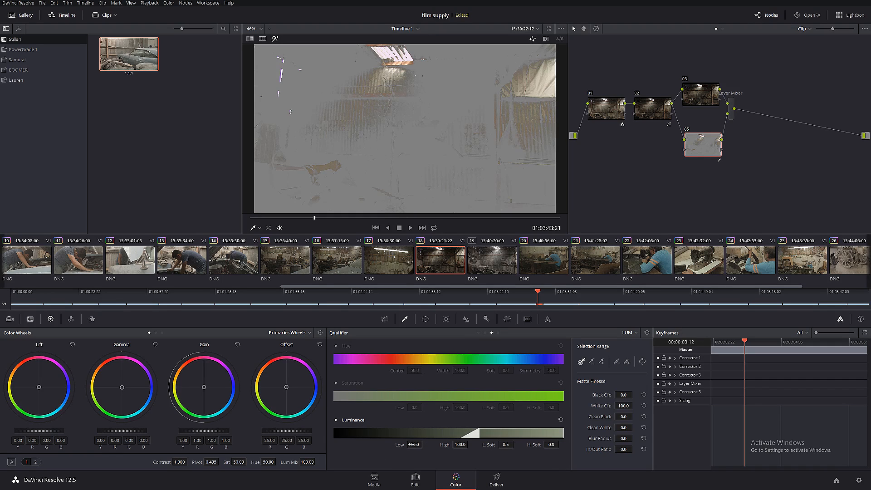
drag(413, 445, 424, 444)
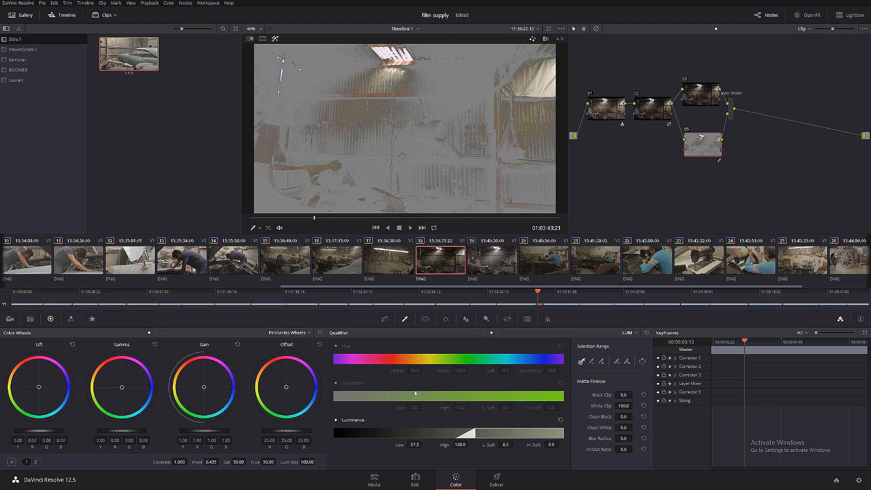
- Draw a closed curve window around the skylight and the lit corrugated wall below it, and soften the window's edges
click(426, 320)
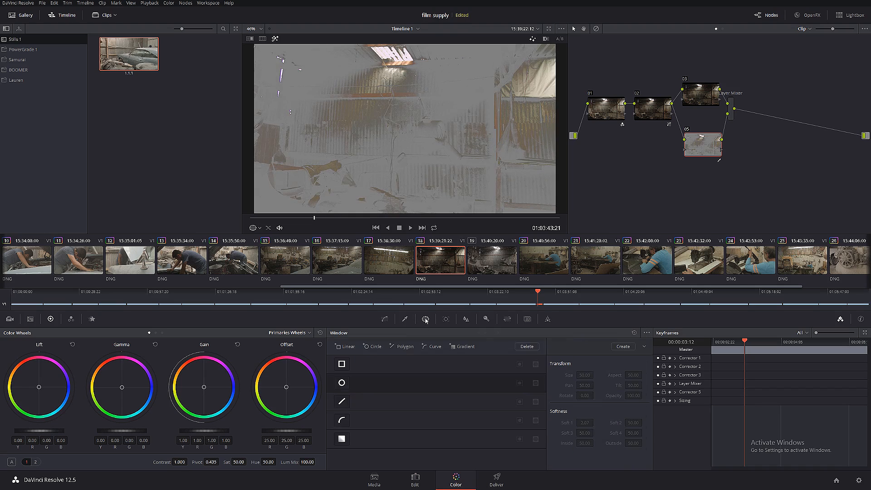
click(341, 416)
click(342, 420)
click(371, 47)
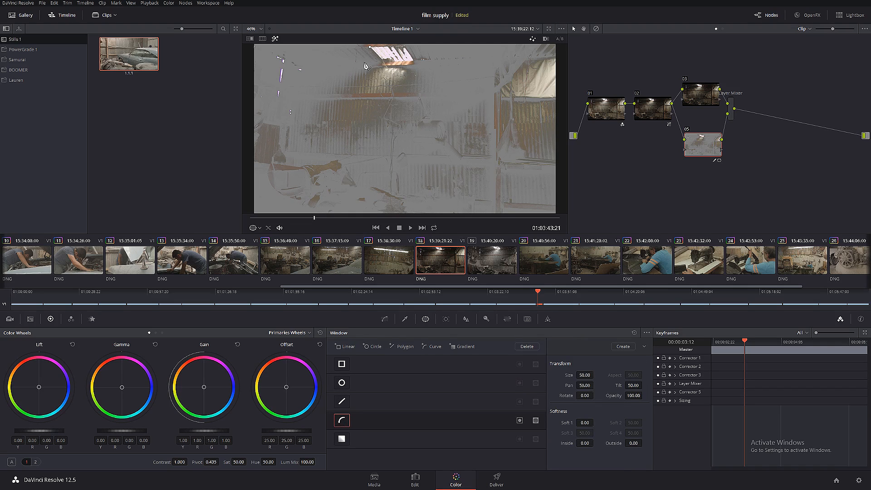
click(345, 76)
click(312, 107)
click(309, 142)
click(348, 153)
click(418, 145)
click(449, 102)
click(434, 59)
click(410, 44)
click(370, 47)
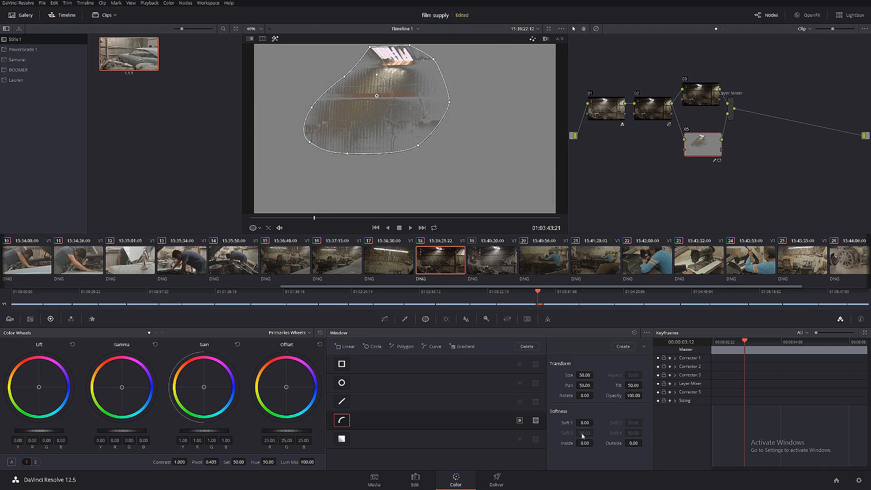
drag(584, 423, 577, 445)
drag(644, 443, 508, 455)
- Refine node 05's luminance key with Low at 57.3 and a Blur Radius of 13.4
click(405, 319)
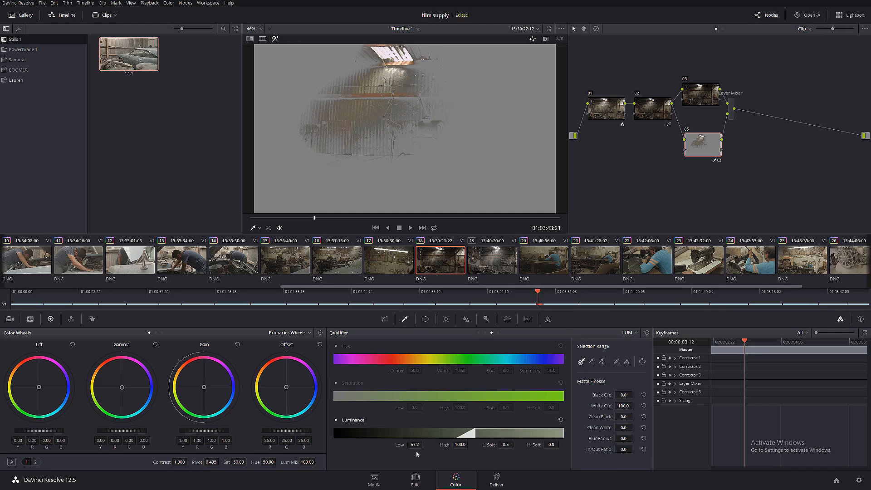
drag(416, 445, 425, 444)
drag(624, 439, 638, 438)
- Raise node 05's gamma to 0.07 and contrast to 1.360, turning off the highlight view and comparing the node on and off
drag(124, 430, 131, 431)
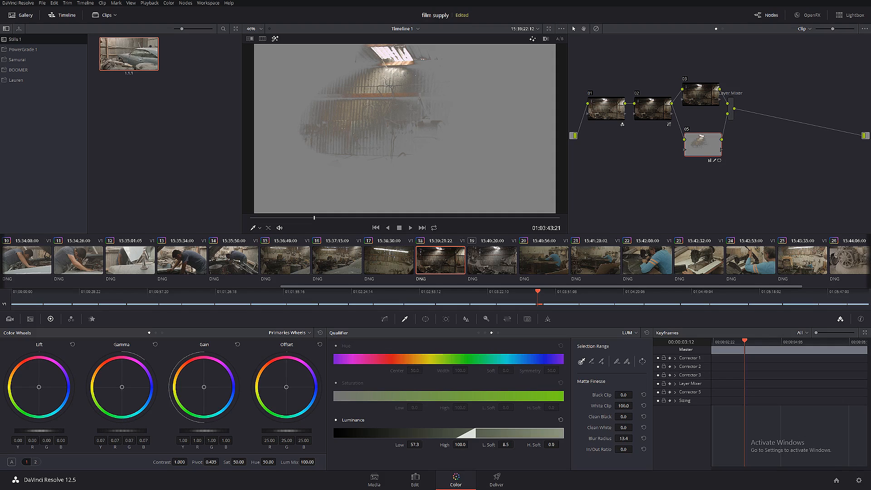
click(276, 39)
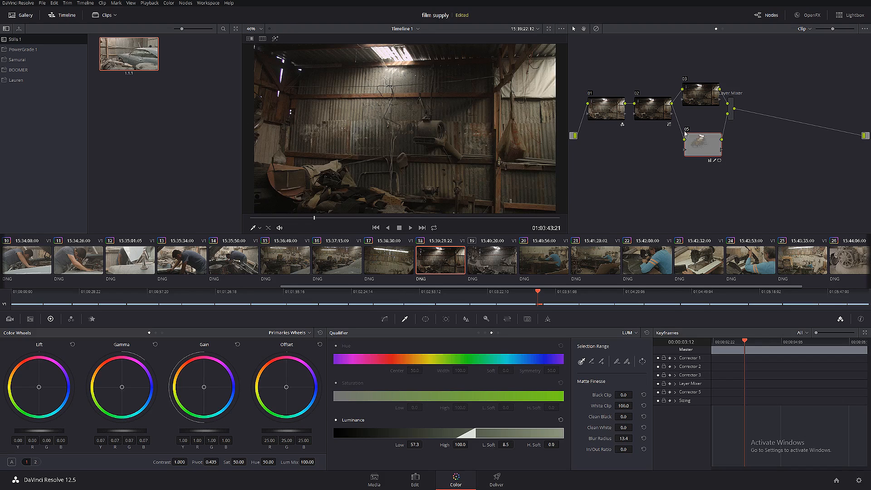
click(687, 130)
click(686, 130)
drag(189, 461, 181, 462)
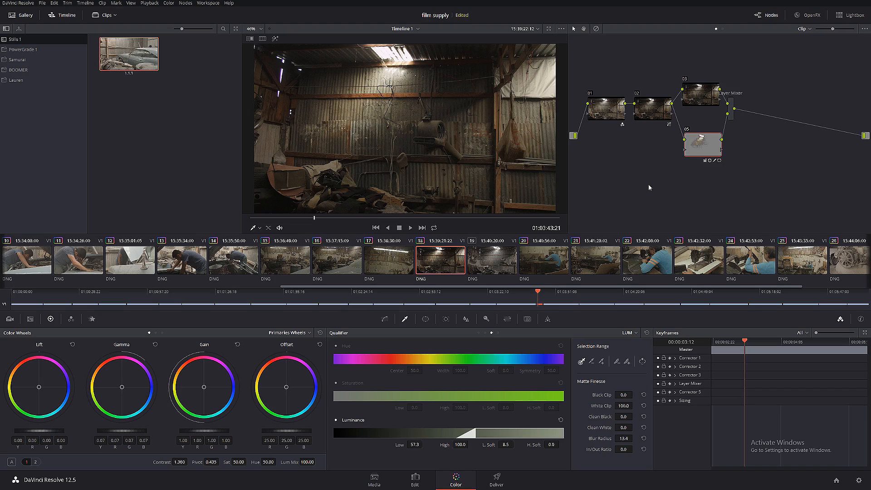
- Attach the Particles_09.mp4 timeline matte to node 05 as an external matte, and check its clip in the media pool
right_click(710, 150)
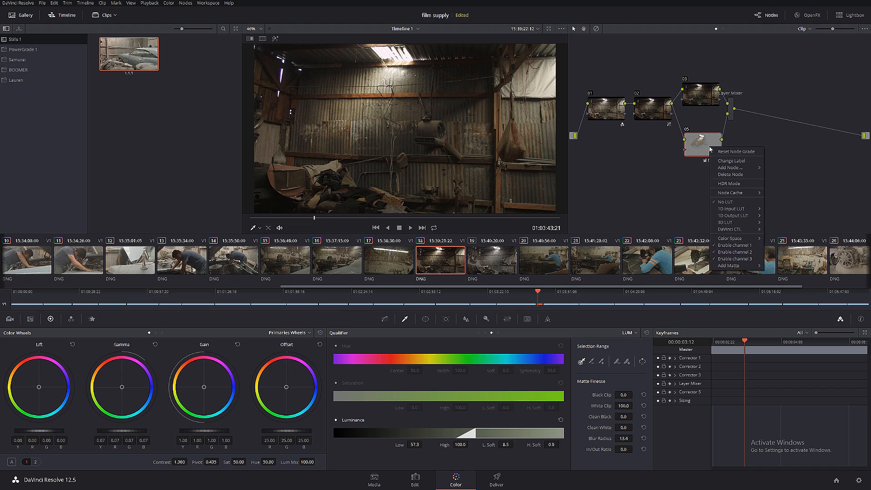
mouse_move(734, 269)
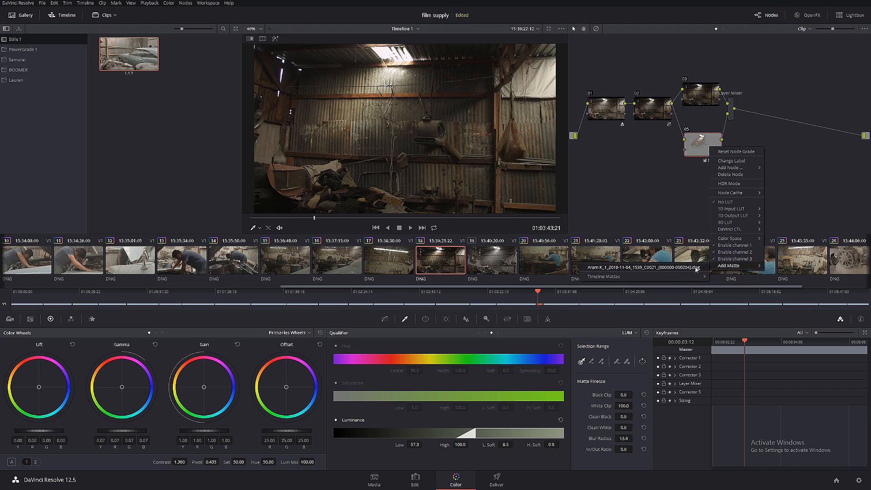
mouse_move(624, 278)
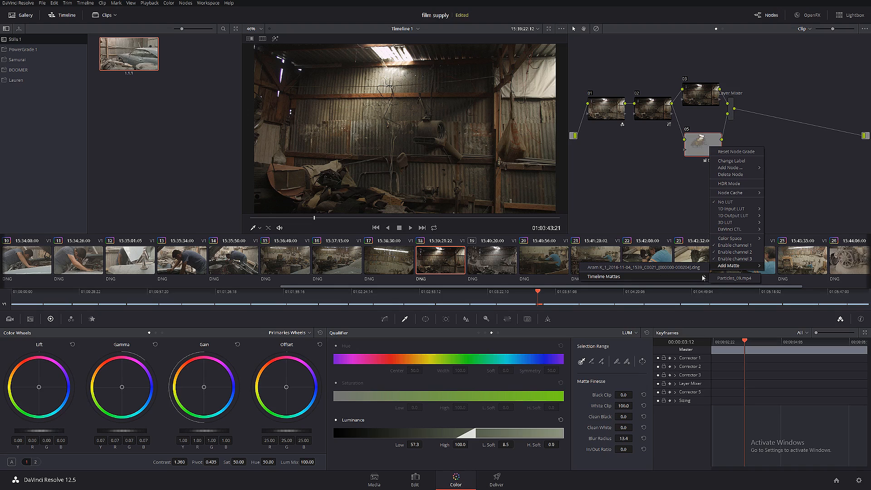
click(743, 279)
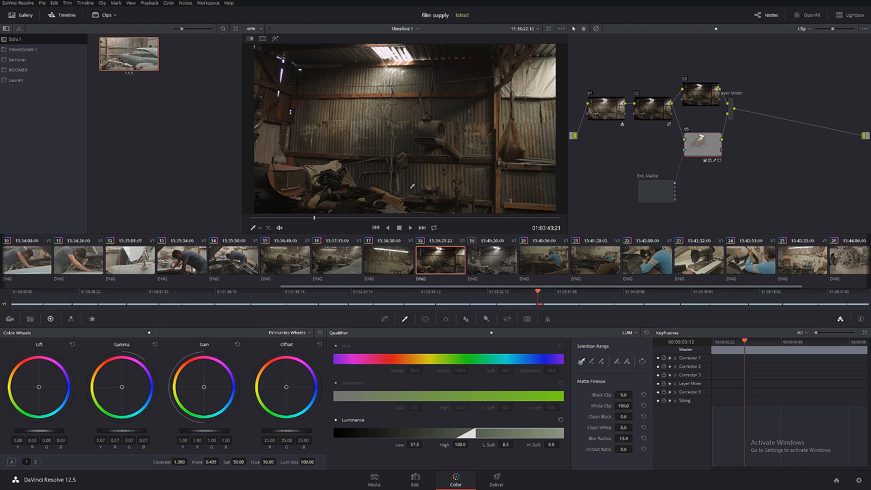
click(374, 480)
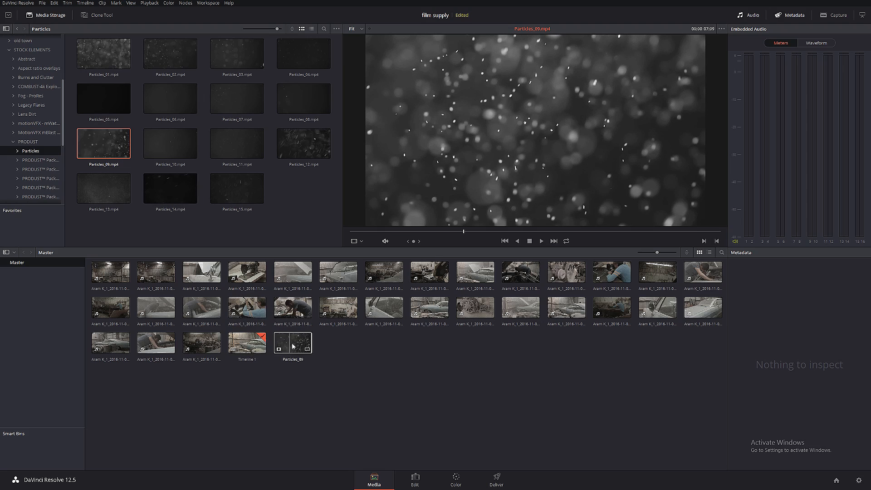
click(456, 480)
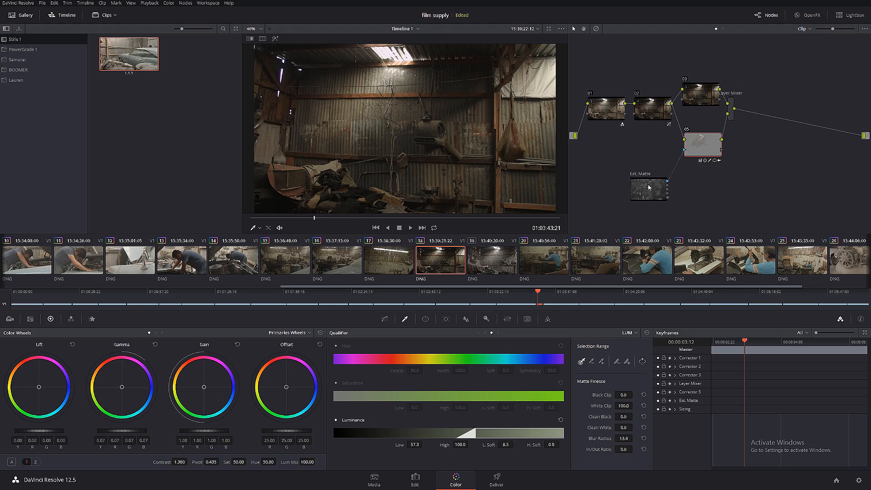
- Examine the floating particles against the corrugated wall at several frames of the clip in an enlarged view
drag(649, 187, 646, 185)
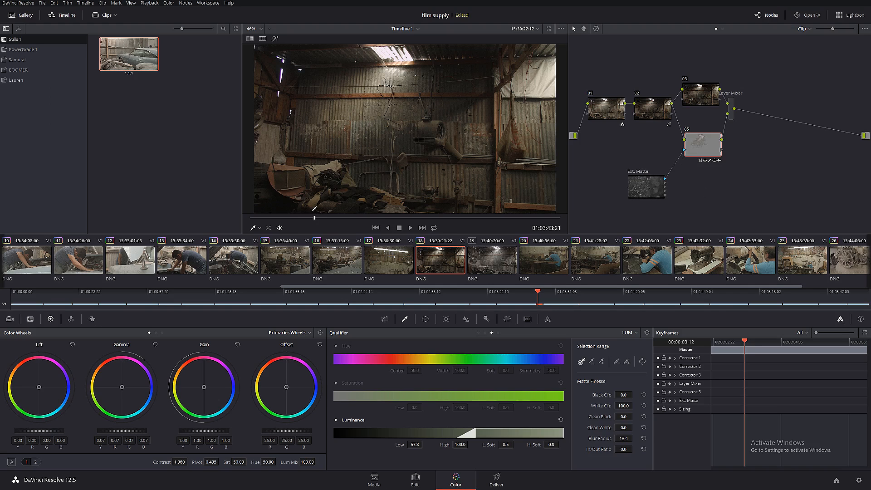
drag(318, 218, 361, 219)
scroll(385, 102, up, 6)
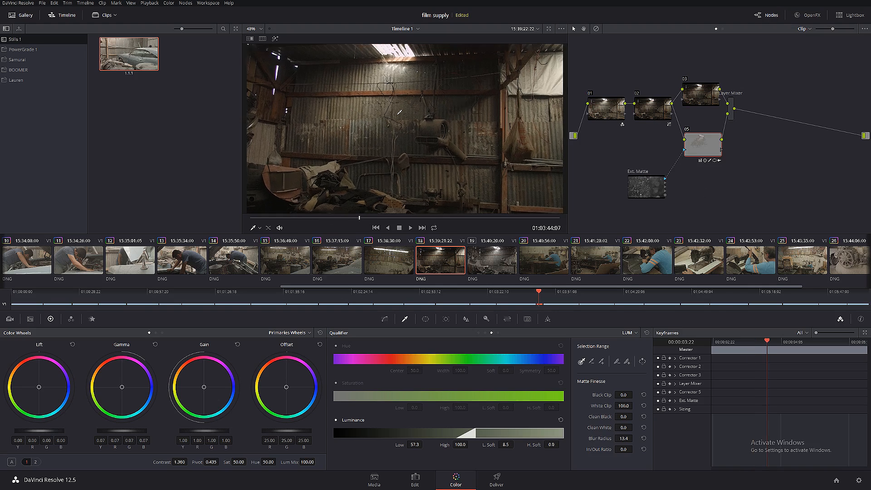
drag(384, 93, 415, 132)
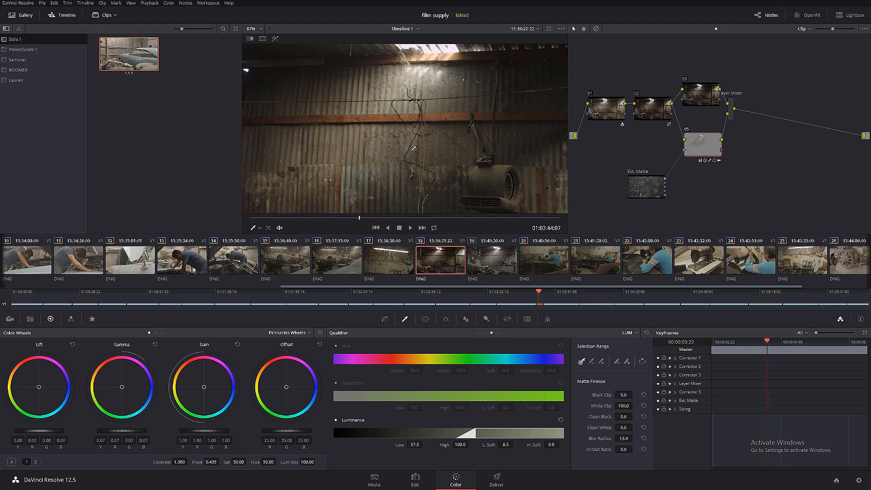
click(387, 218)
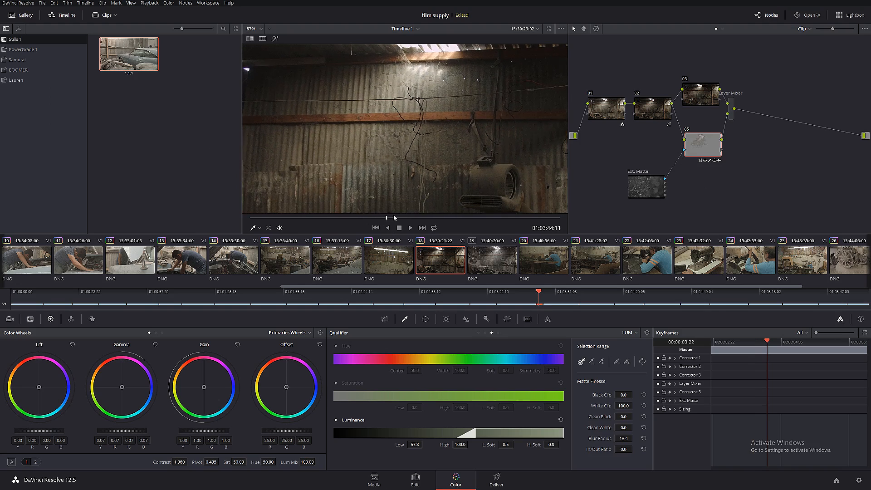
click(490, 216)
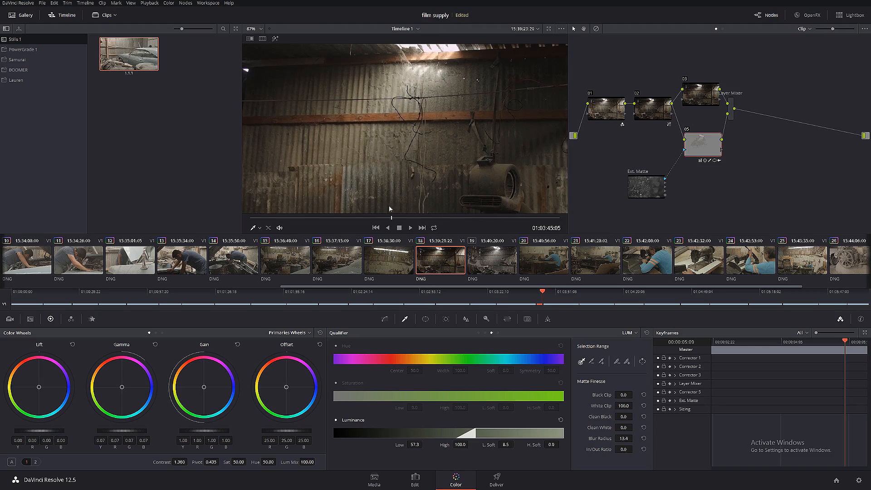
mouse_move(389, 209)
mouse_down()
mouse_move(274, 216)
mouse_move(522, 211)
mouse_move(332, 216)
mouse_move(392, 217)
mouse_up()
scroll(376, 156, down, 2)
scroll(376, 156, down, 2)
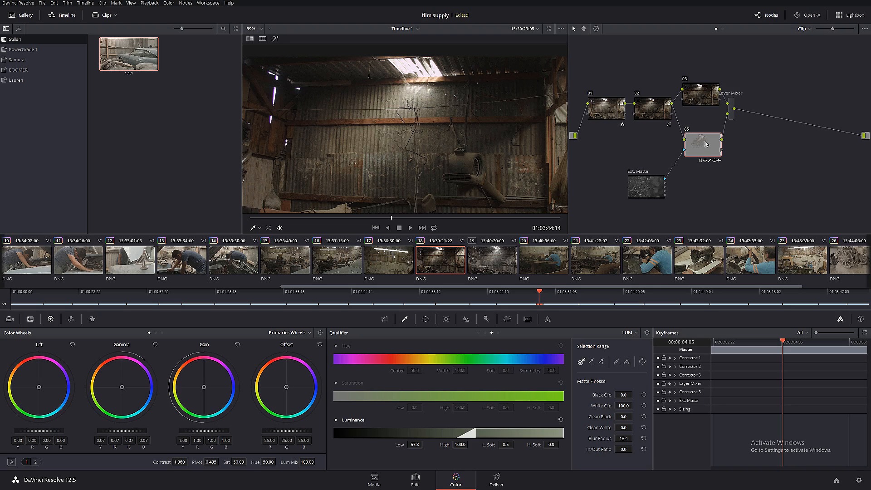
- Display node 05's keyed area in highlight view and set the Layer Mixer's composite mode to Add
click(275, 39)
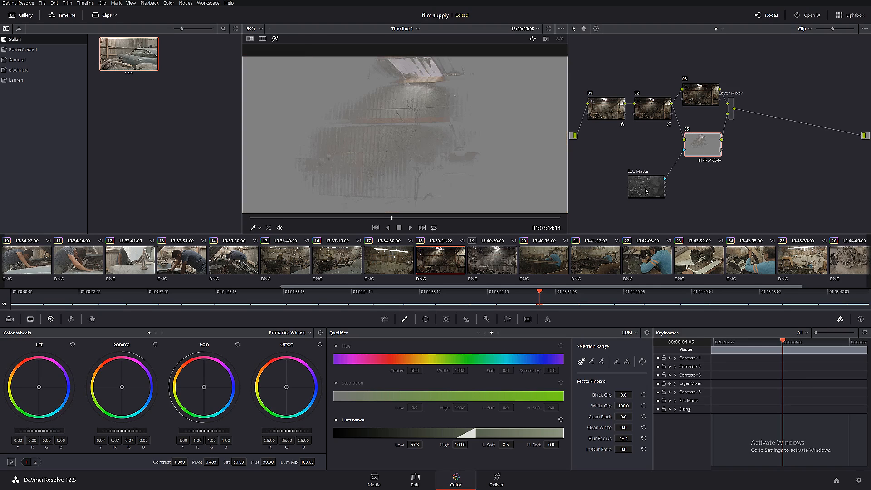
click(732, 109)
right_click(732, 109)
mouse_move(758, 148)
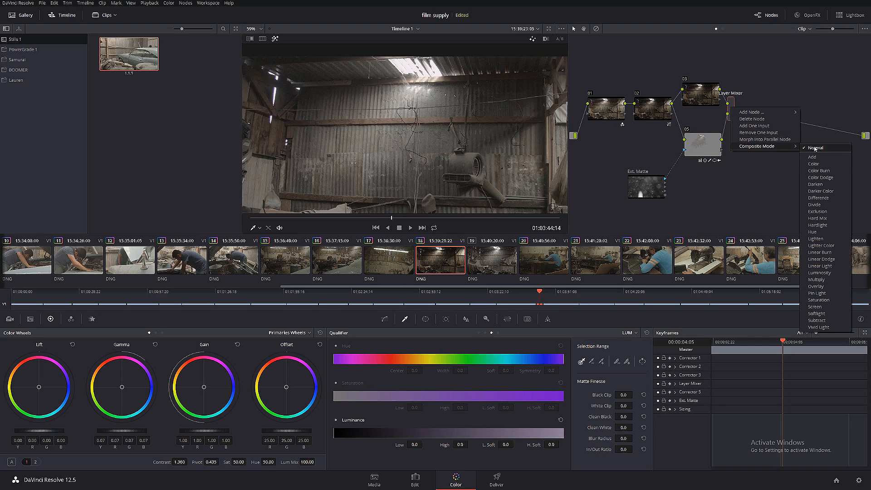
click(803, 158)
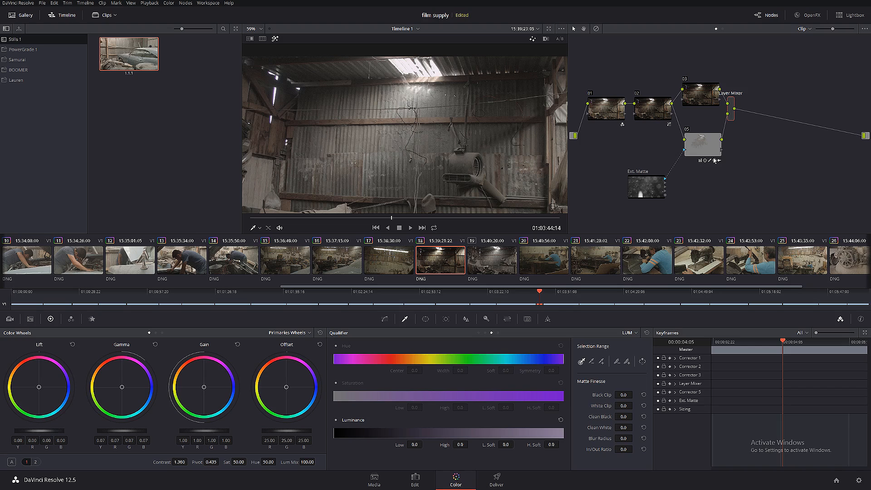
- Add a serial node after the Layer Mixer and review the whole frame at a slightly earlier point in the clip
key(alt+s)
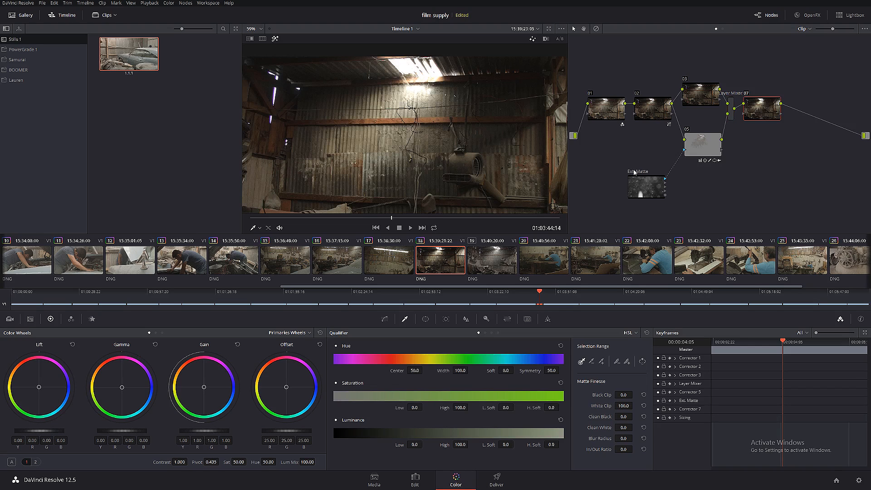
mouse_move(382, 218)
mouse_down()
mouse_move(244, 225)
mouse_move(533, 220)
mouse_move(346, 220)
mouse_move(378, 226)
mouse_up()
key(shift+z)
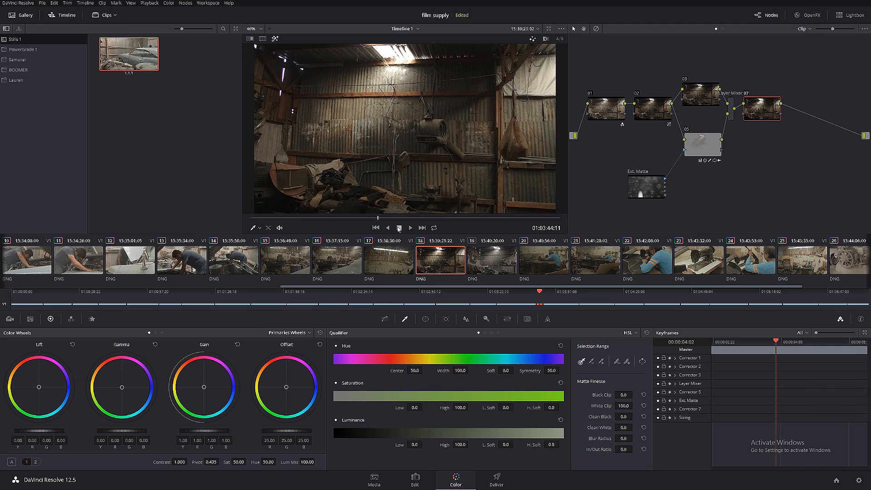